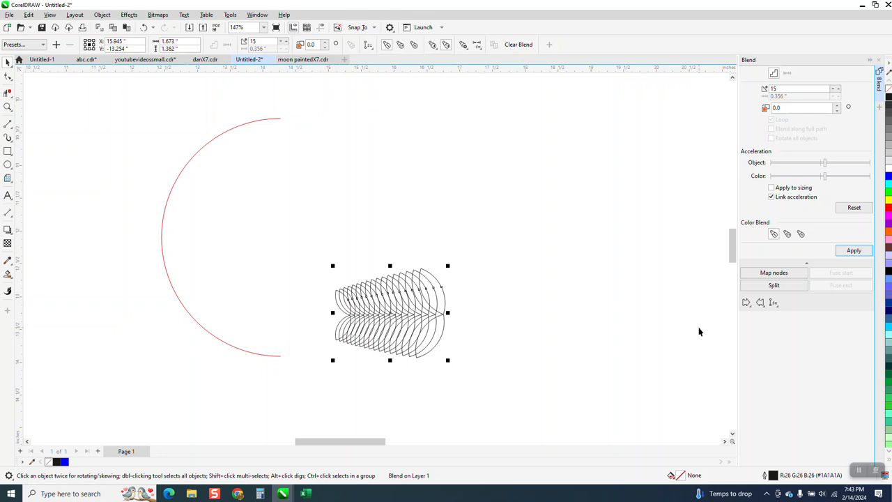
- Assign the red semicircular arc as the new path of the leaf blend
left_click(775, 304)
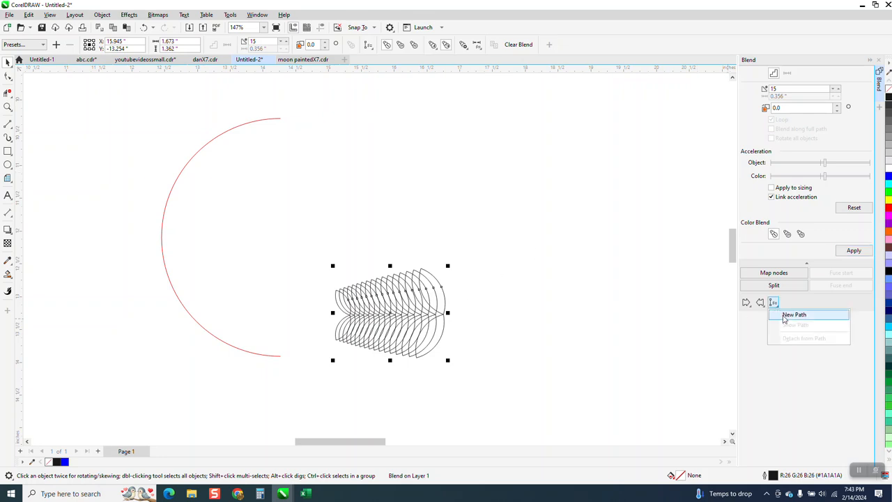
left_click(789, 315)
left_click(283, 354)
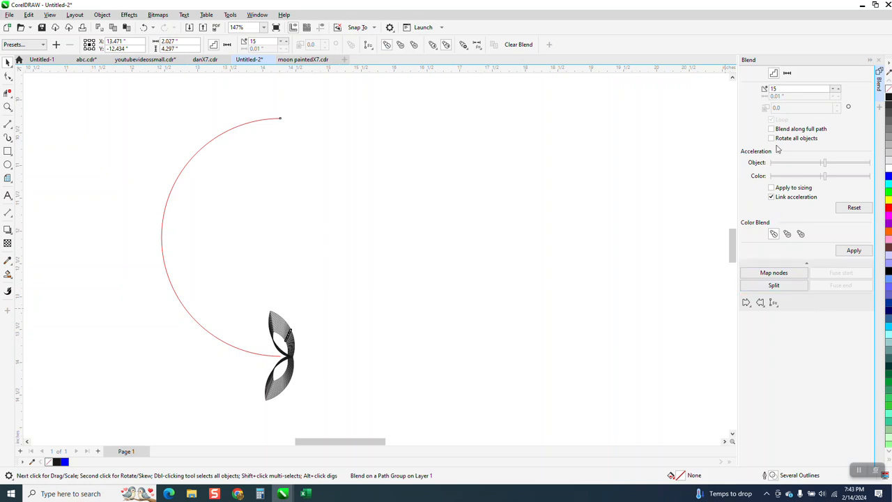
- Try spreading the leaves along the full path with all objects rotated, and undo it
left_click(772, 129)
left_click(852, 253)
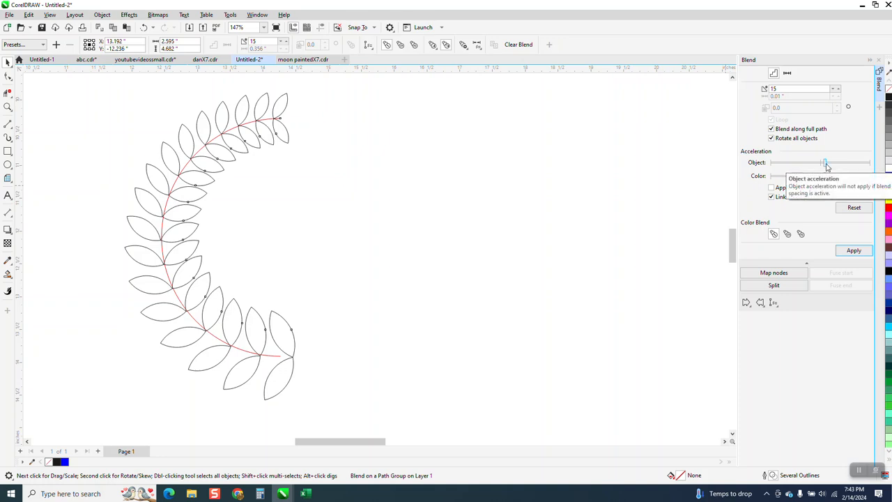
left_click(144, 27)
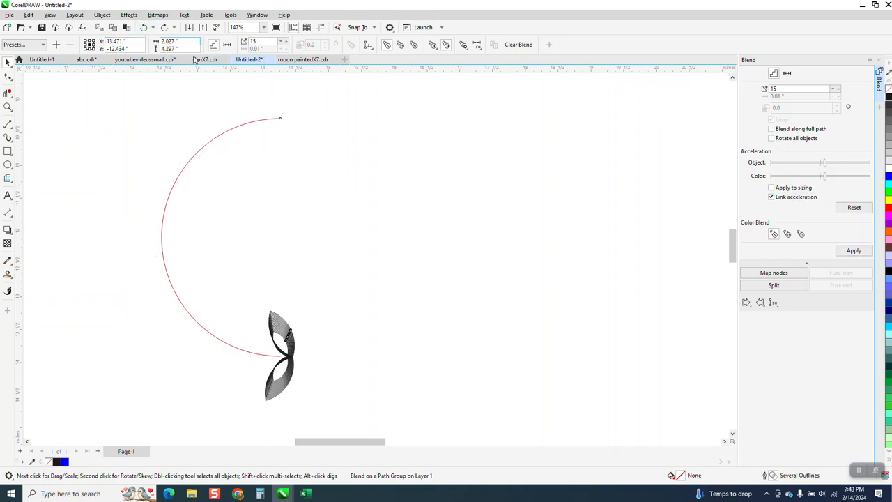
- Blend the leaves along the full path with all objects rotated, using a slightly lowered object acceleration
left_click_drag(826, 166, 821, 165)
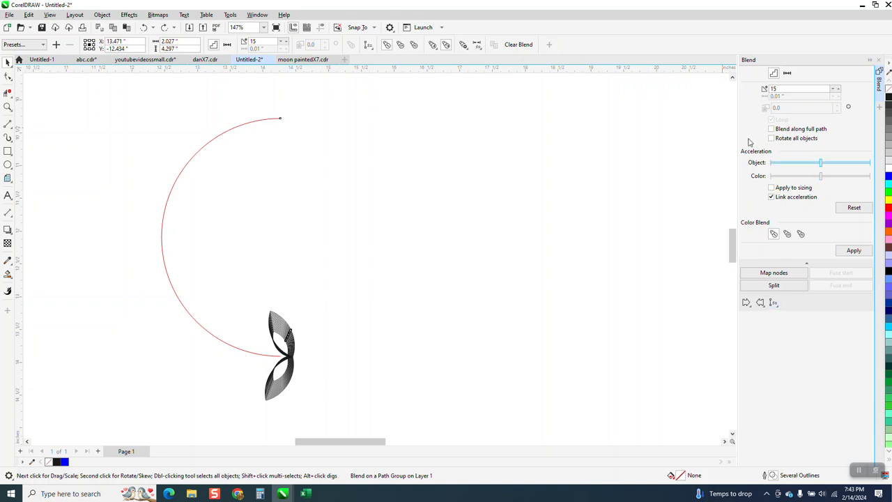
left_click(772, 130)
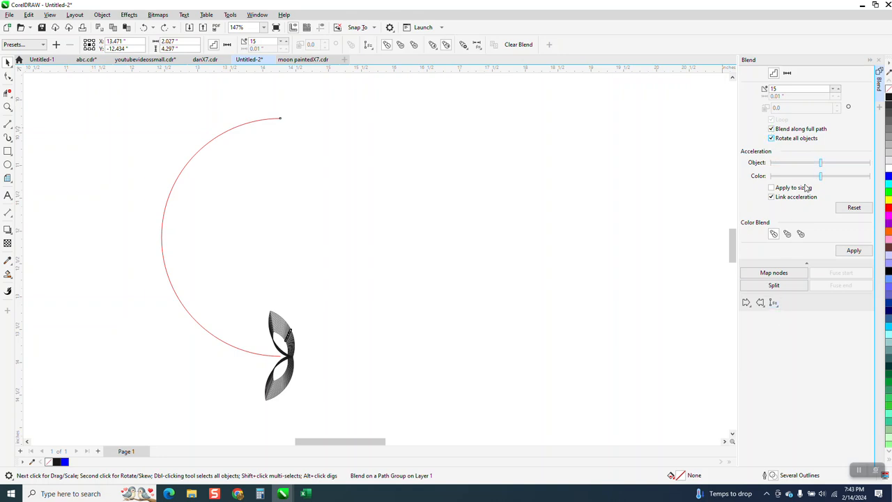
left_click(849, 251)
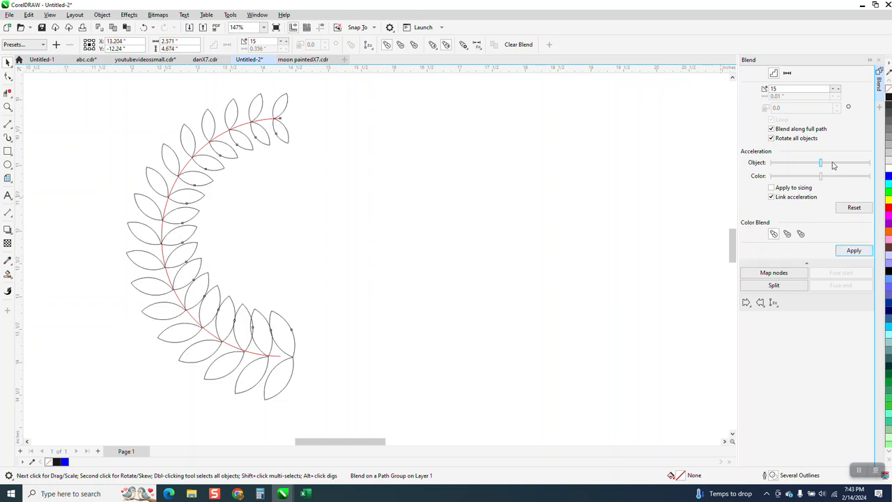
- Raise the object acceleration slightly to even out the leaf spacing, and reduce the blend to 14 steps
left_click_drag(823, 163, 828, 163)
left_click(840, 252)
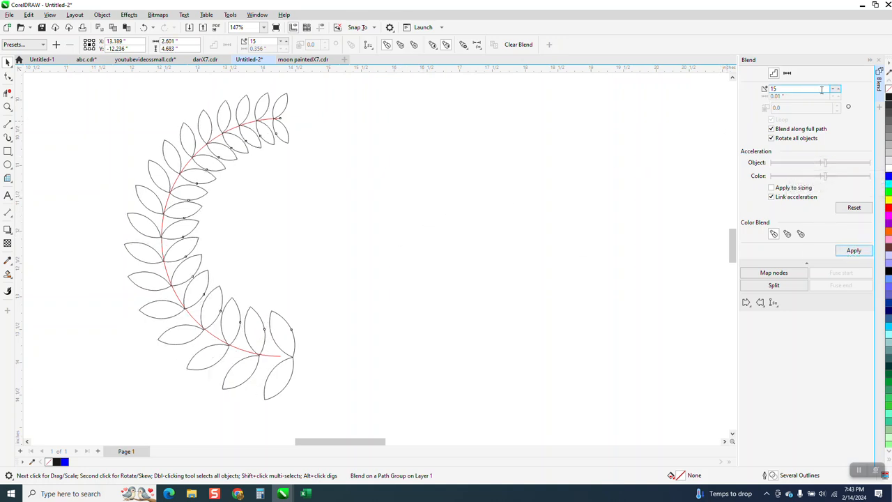
left_click(835, 92)
left_click(852, 254)
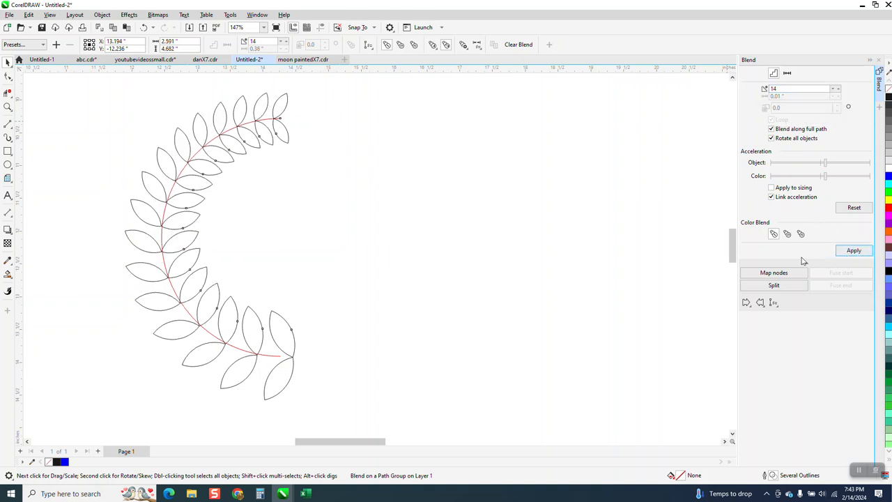
- Shrink the smallest leaf pair at the arc's upper end to about 0.17 by 0.52 inches
left_click(8, 106)
right_click(149, 115)
left_click_drag(134, 94, 351, 195)
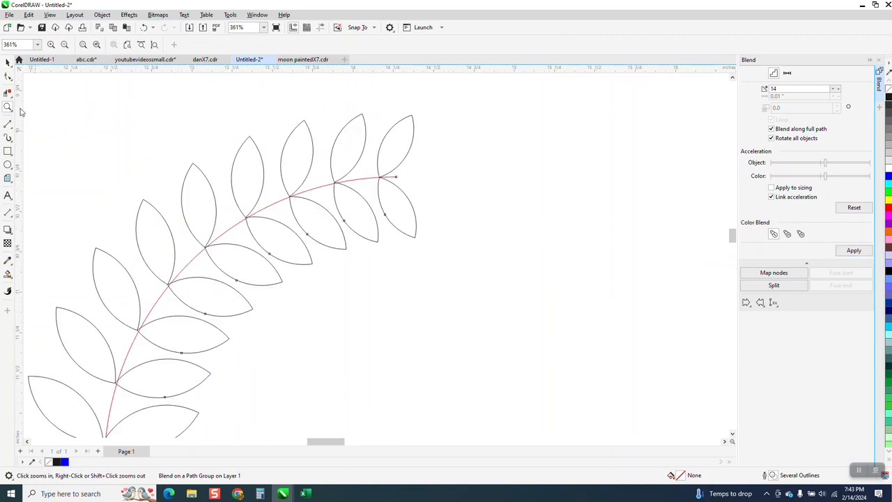
left_click(7, 61)
scroll(413, 170, "down", 2)
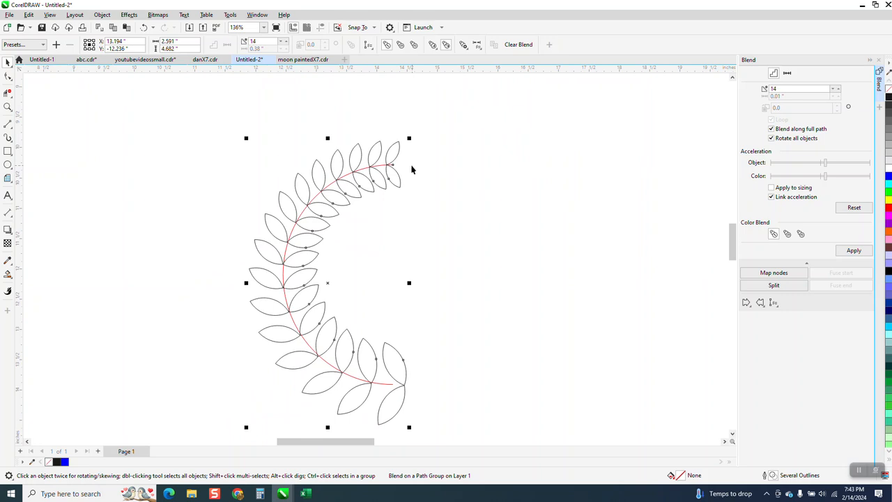
left_click(398, 149)
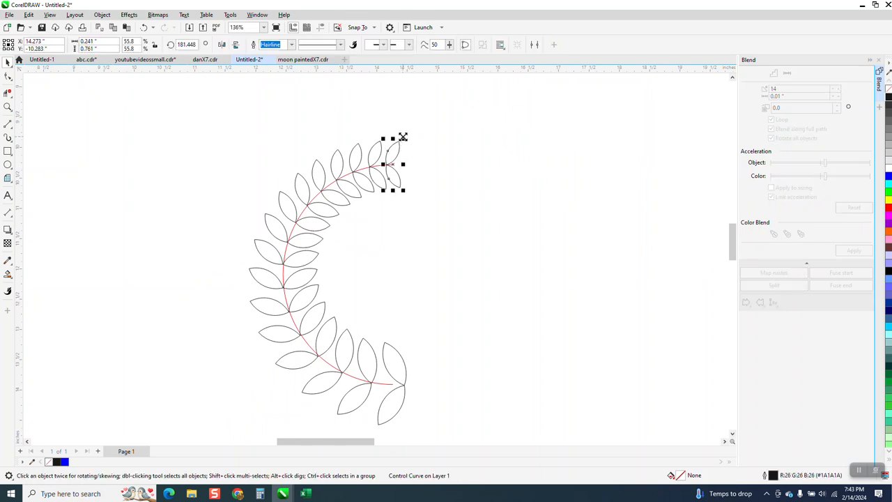
left_click_drag(403, 138, 401, 145)
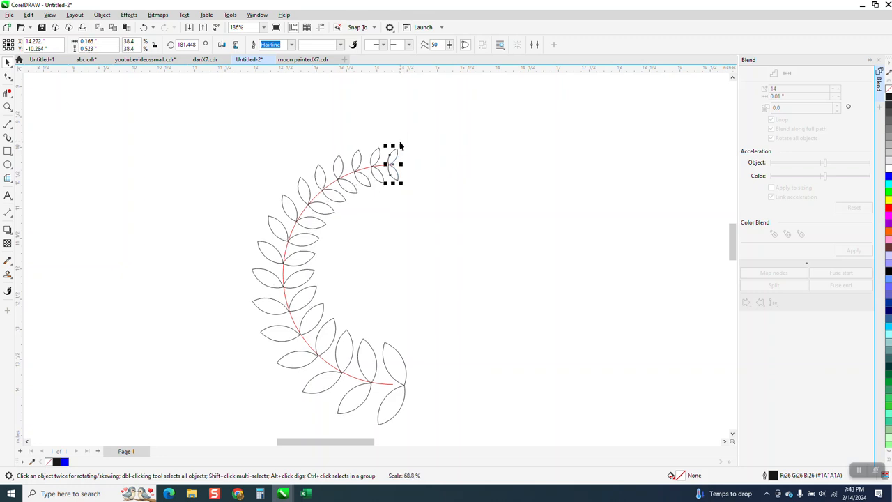
- Enlarge the biggest leaf pair at the arc's lower end to about 0.58 by 1.69 inches
left_click(401, 358)
left_click_drag(408, 339, 412, 329)
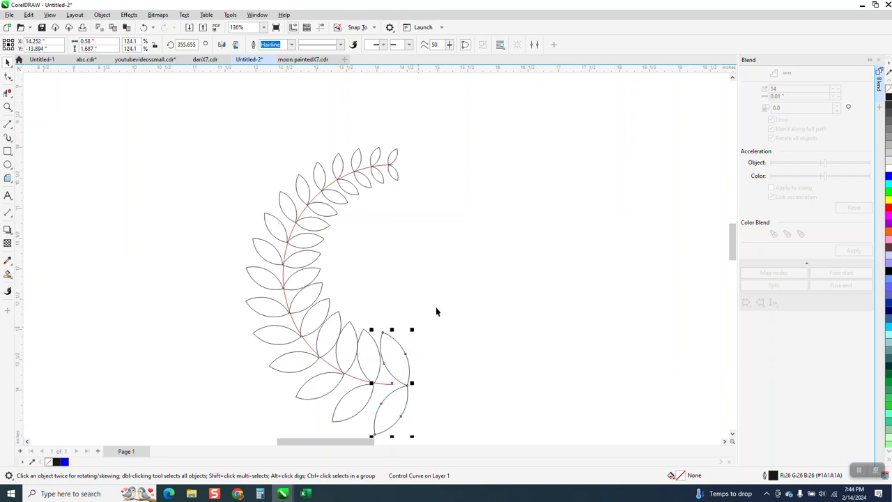
left_click(394, 277)
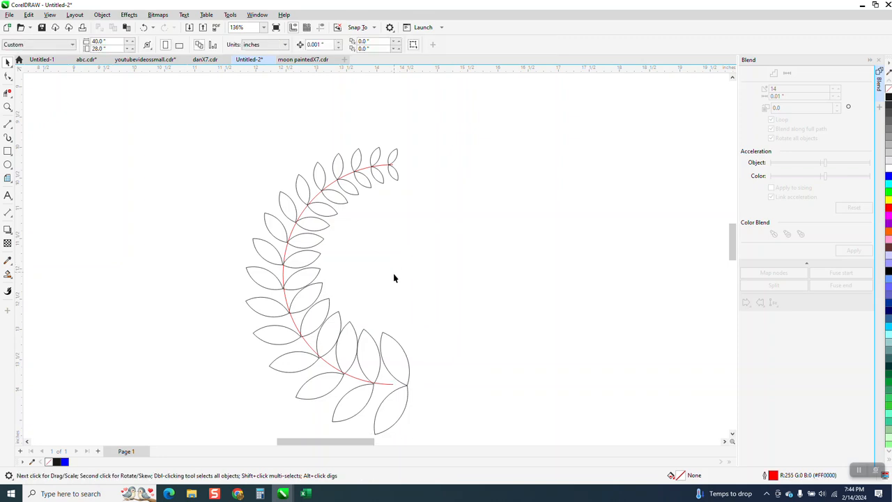
- Break the whole leaf blend apart and delete the largest leaf pair at the arc's lower end
left_click(408, 364)
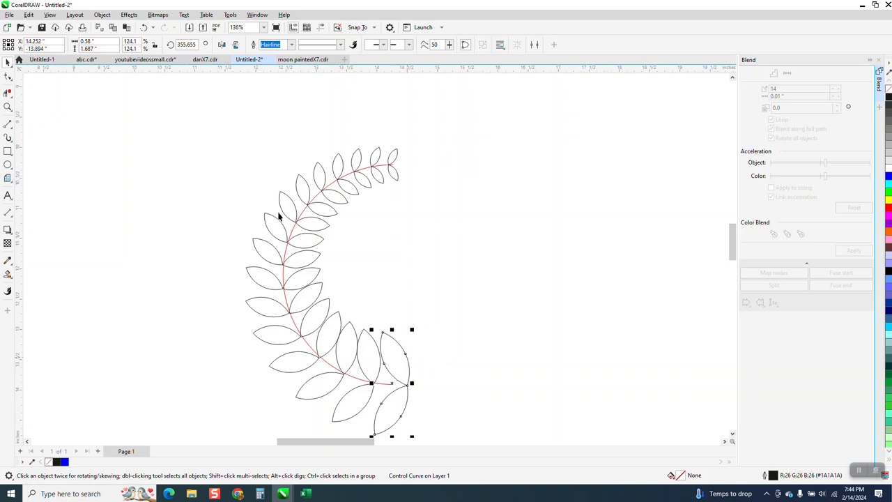
left_click(103, 15)
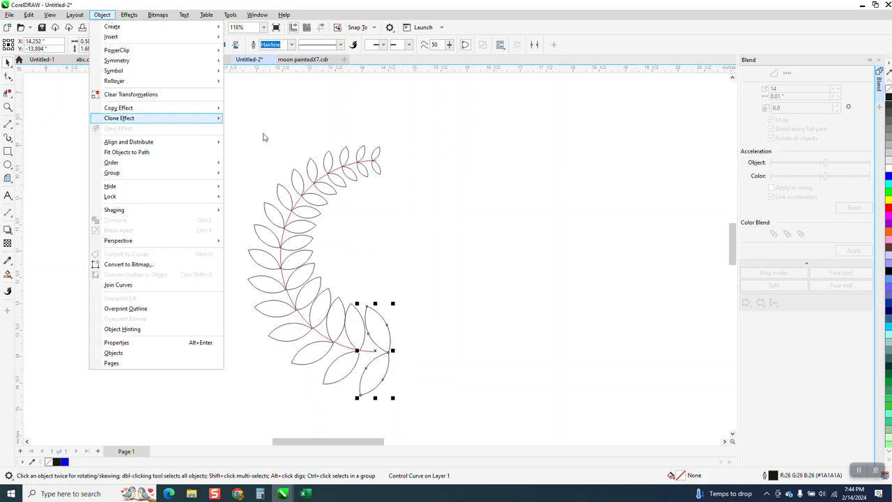
mouse_move(203, 118)
left_click(227, 151)
left_click_drag(360, 391, 453, 418)
left_click(102, 15)
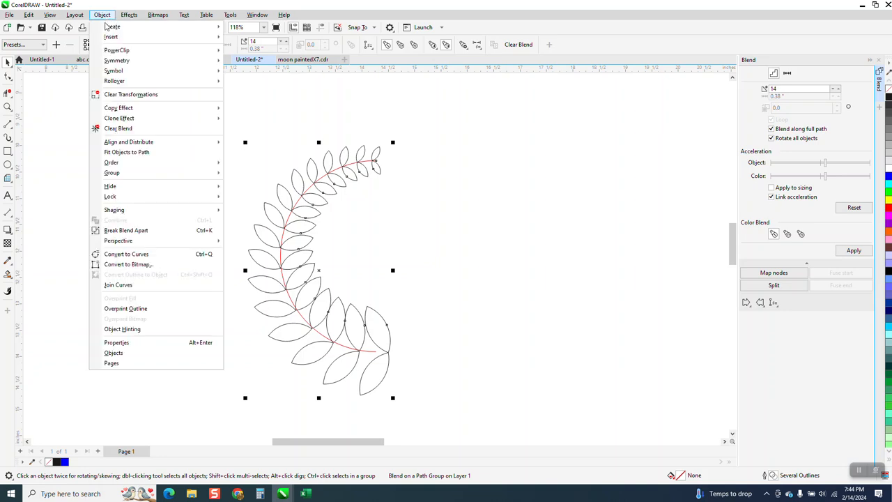
left_click(125, 230)
left_click(390, 333)
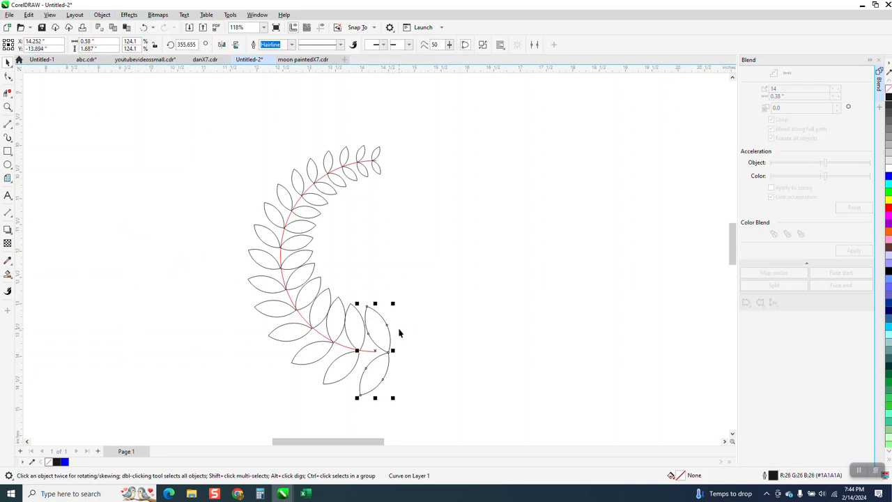
key("Delete")
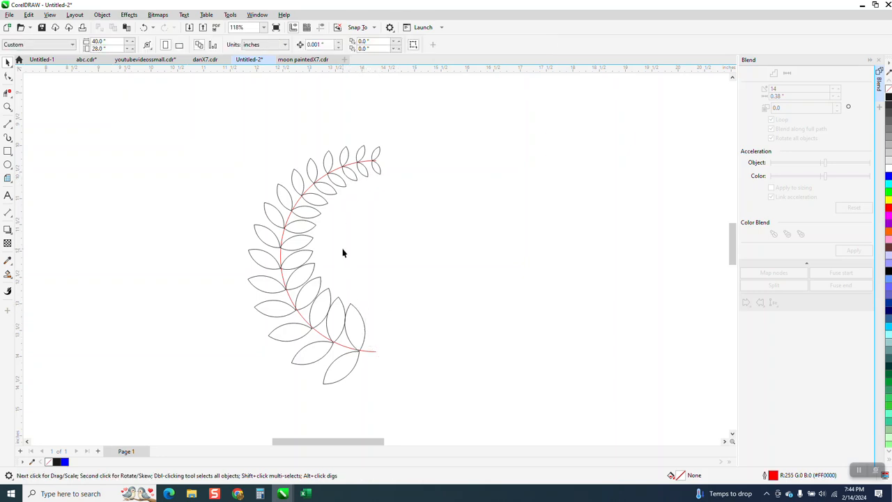
- Change the outline color of the arc between the leaves to bright green
left_click(341, 346)
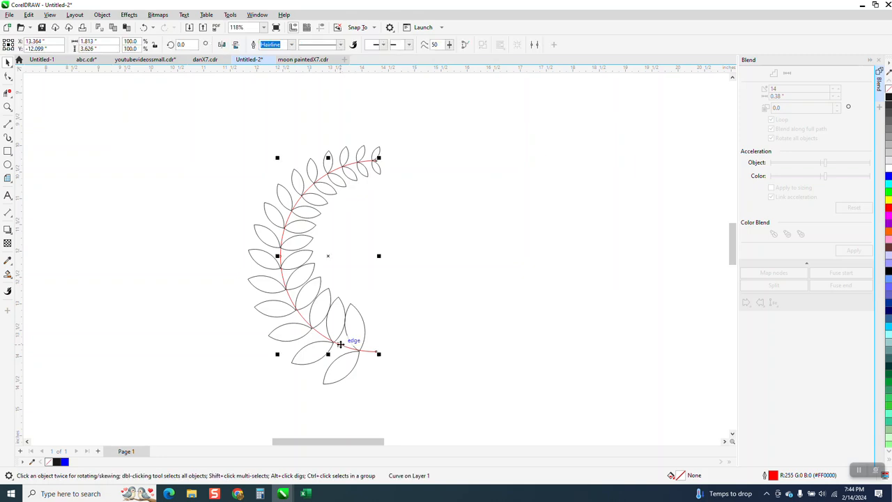
right_click(889, 100)
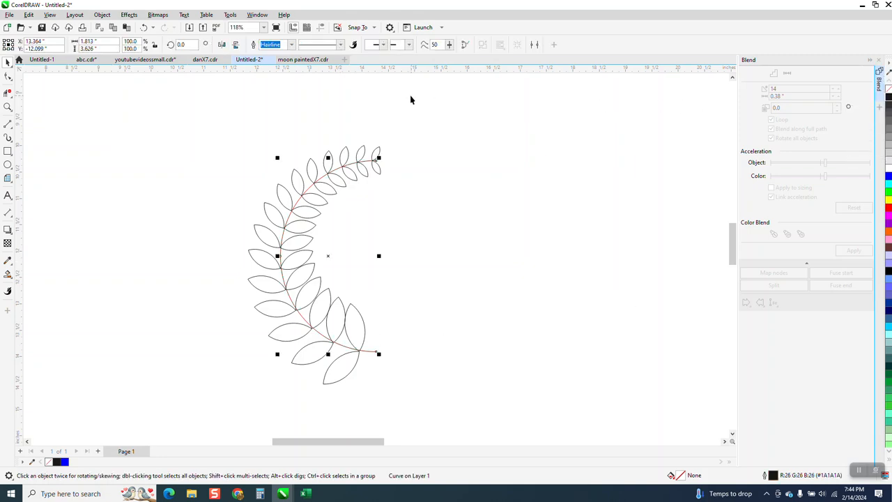
right_click(890, 196)
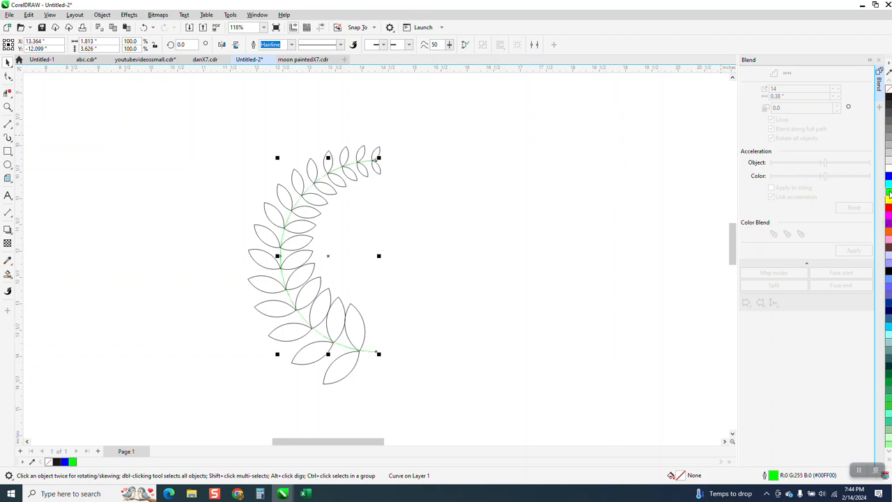
- Try outline widths of 0.5 and 0.014 inches on the arc, and settle on 0.0625 inches
left_click(292, 44)
left_click(271, 146)
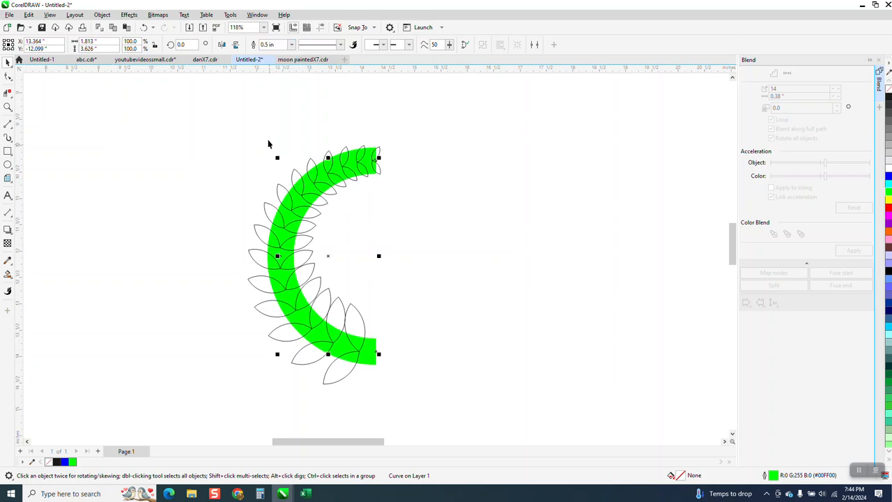
left_click(291, 46)
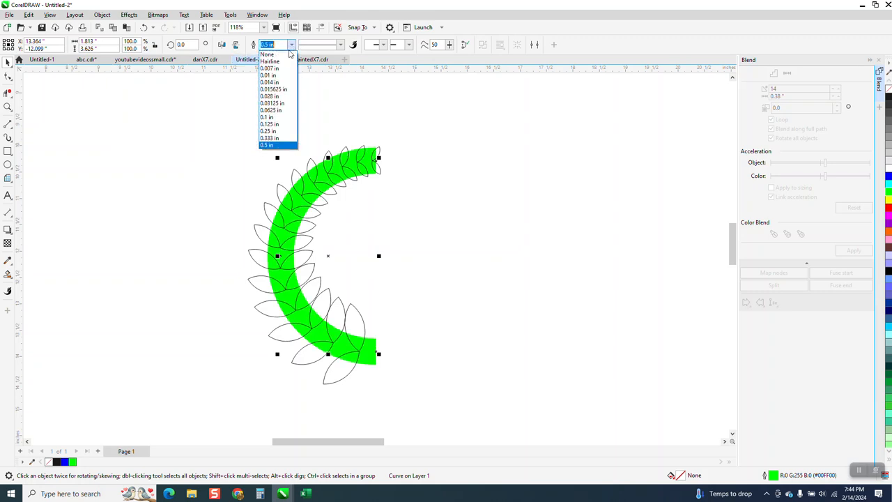
left_click(270, 83)
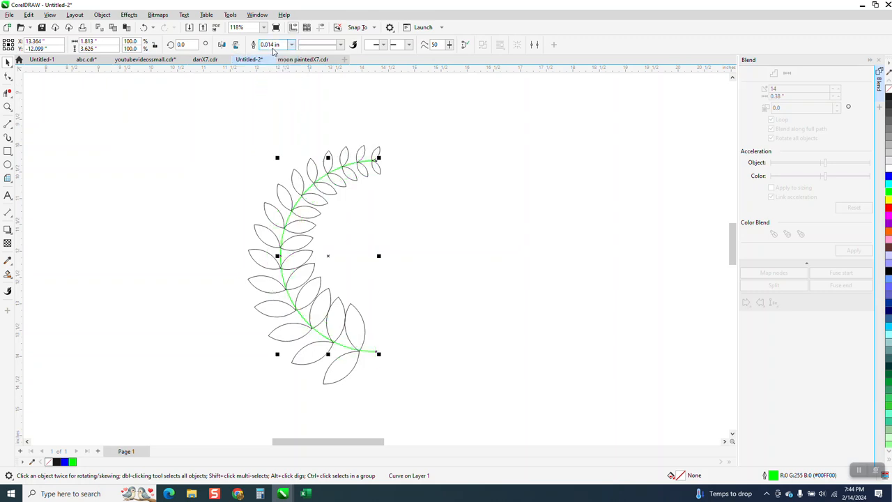
left_click(291, 46)
left_click(271, 111)
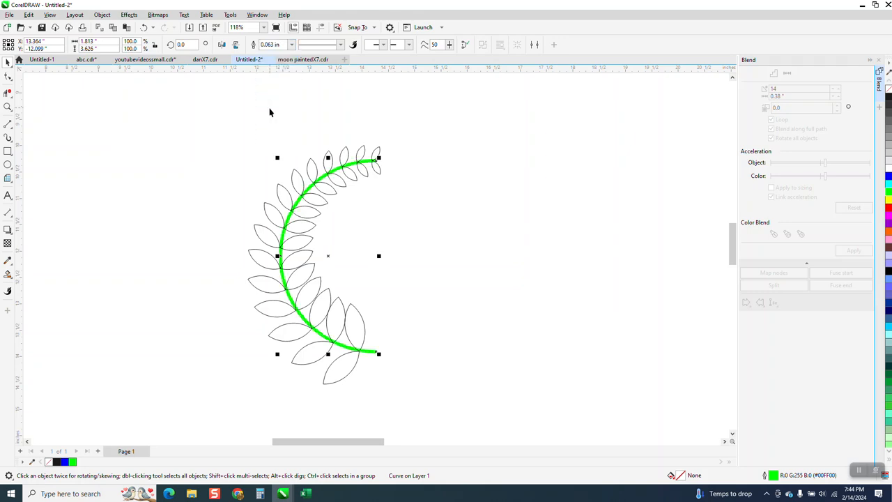
- Fill all the leaves with the same bright green as the arc
left_click_drag(202, 106, 484, 373)
left_click_drag(225, 114, 514, 415)
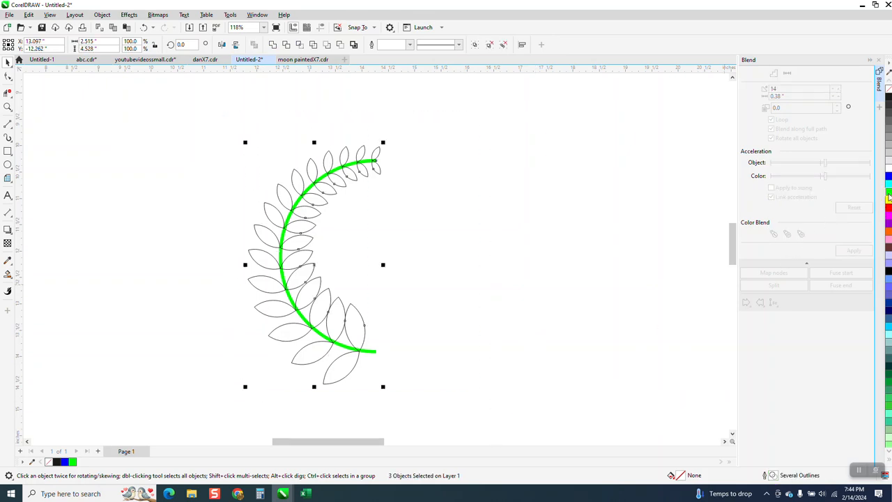
left_click(889, 194)
left_click(420, 282)
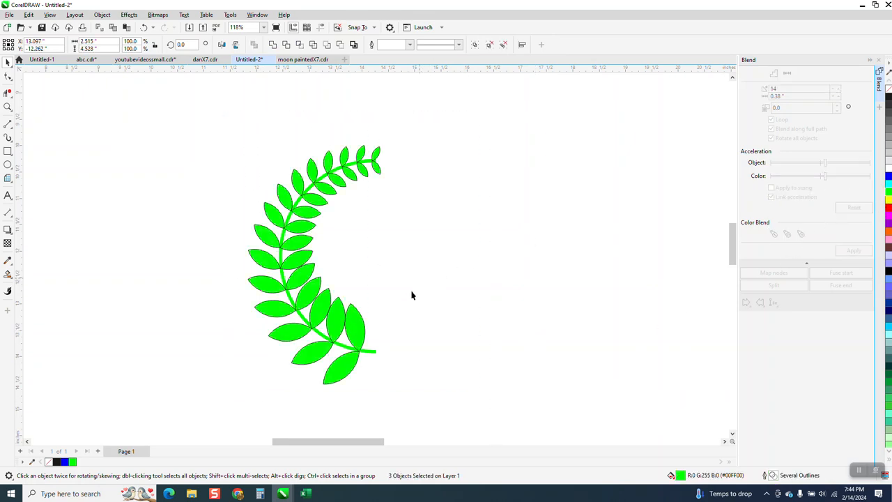
- Try removing the outline from the arc and leaves together, and undo it
left_click(374, 350)
left_click_drag(189, 126, 503, 397)
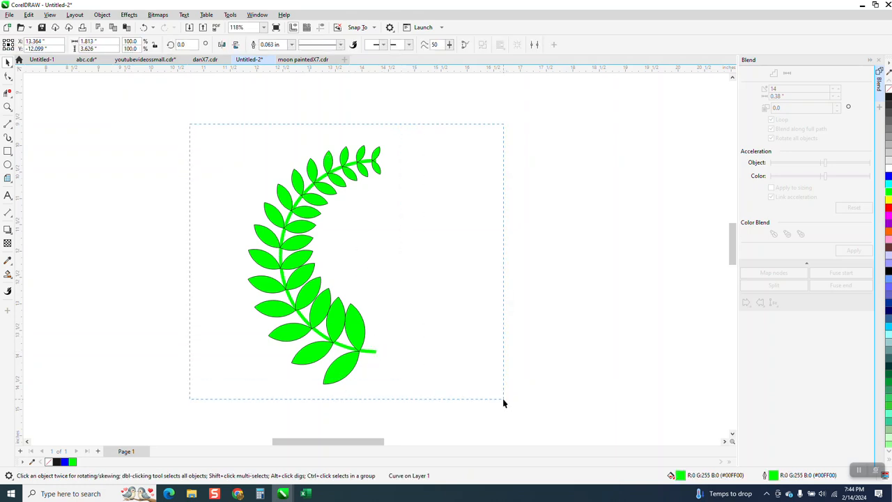
right_click(889, 92)
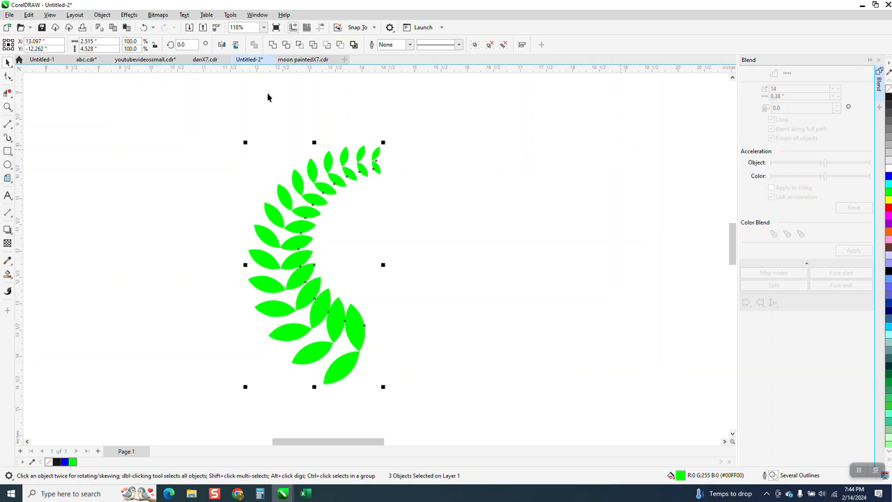
left_click(145, 28)
left_click(412, 166)
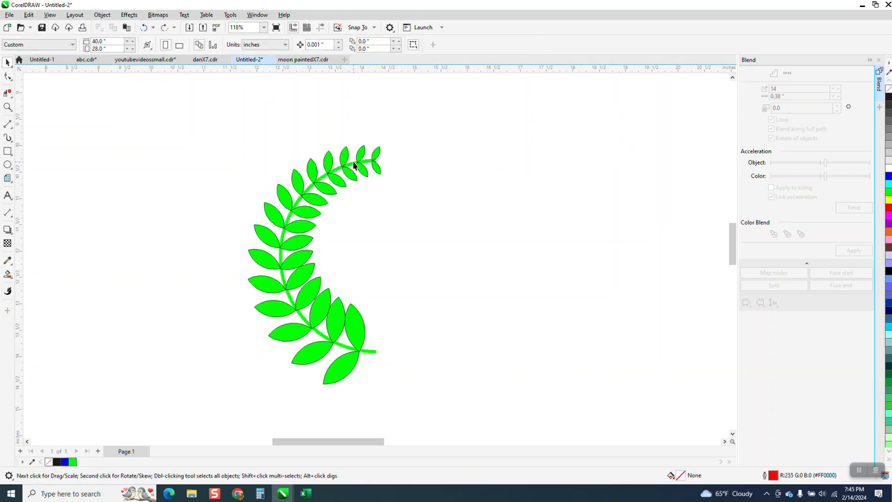
- Set the nudge distance to 2 inches and shift the green arc 4 inches to the right, clear of the leaves
left_click(353, 165)
left_click(341, 116)
left_click_drag(322, 45, 294, 54)
type("2")
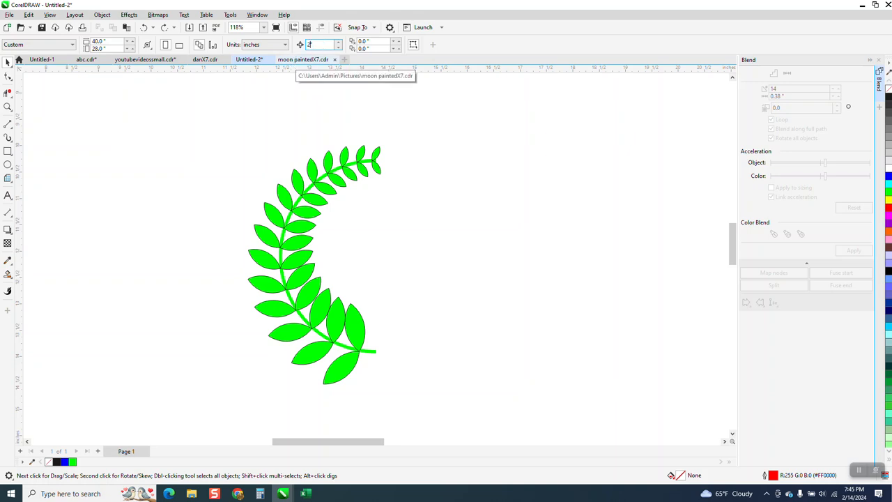
left_click(365, 161)
key("Right")
key("Right")
- Remove the outline from all the leaves without including the separated arc
left_click_drag(207, 113, 422, 415)
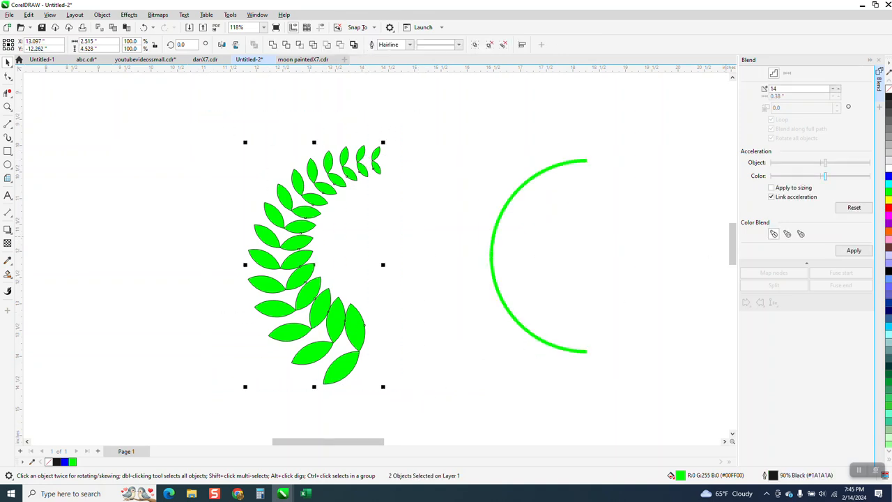
right_click(889, 90)
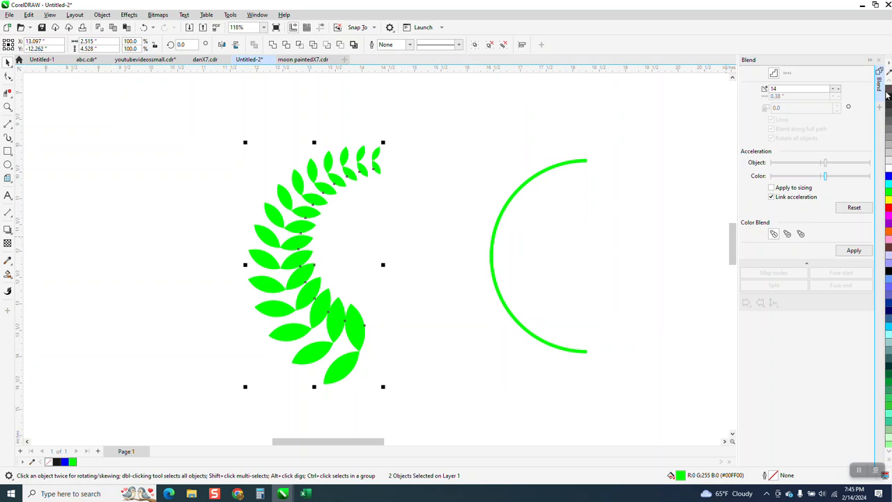
- Darken the arc's green fill and outline by mixing in brown, and shift it 4 inches left, back onto the leaves
left_click(491, 240)
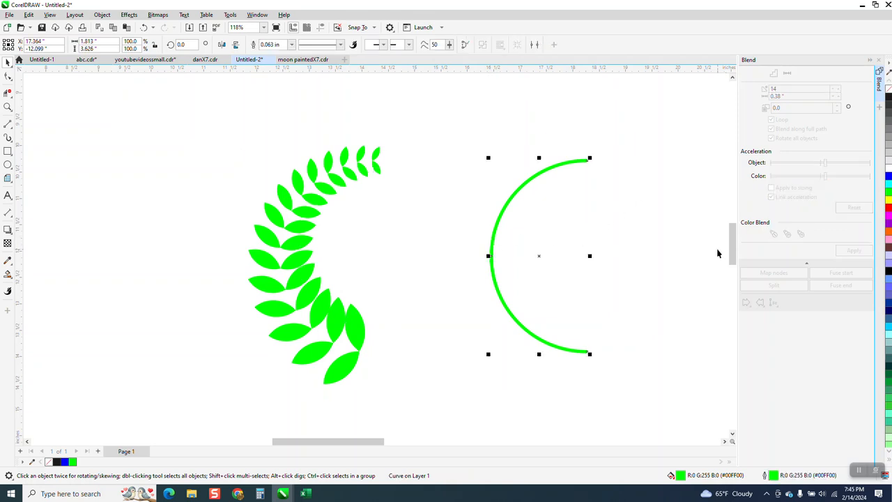
left_click(888, 250)
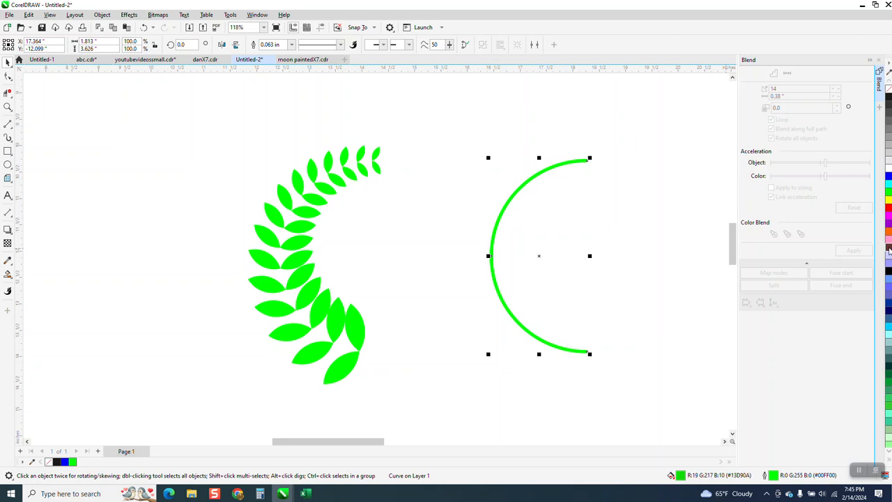
left_click(889, 253)
right_click(889, 251)
right_click(888, 251, "ctrl")
right_click(889, 251, "ctrl")
key("Left")
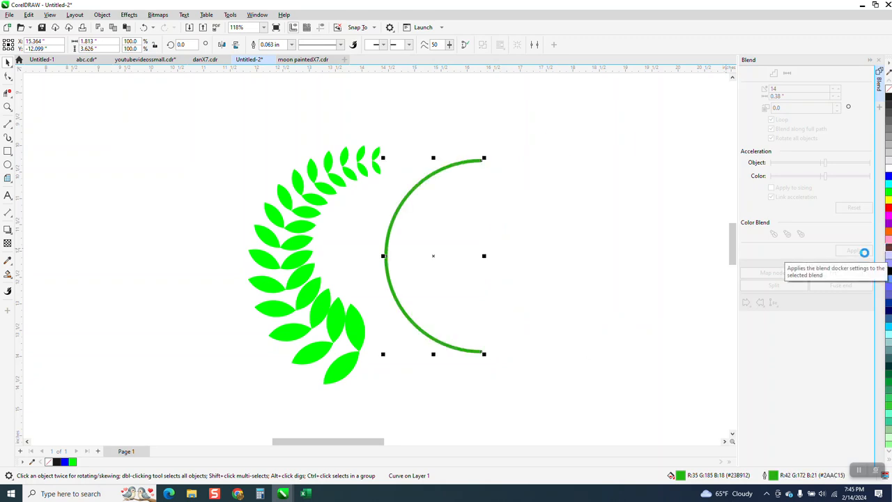
key("Left")
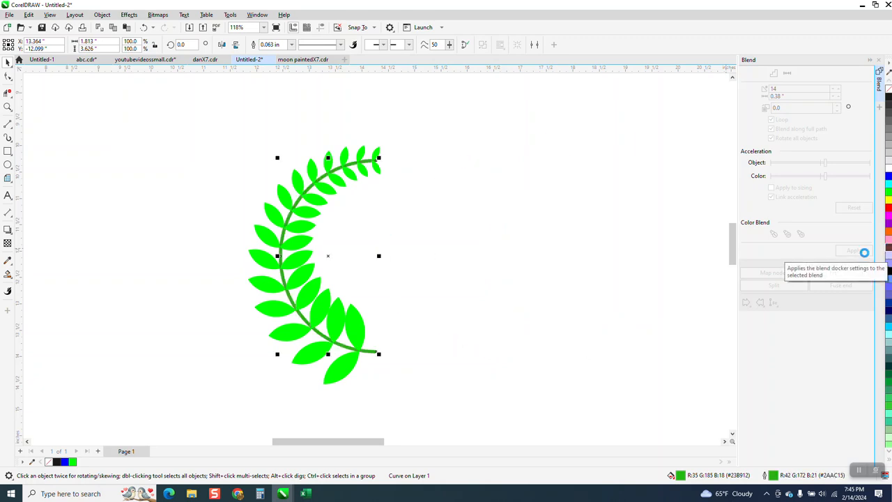
- Ungroup the 14 leaf pairs so that each pair can be selected separately from the stem
left_click(8, 108)
left_click_drag(296, 300, 414, 373)
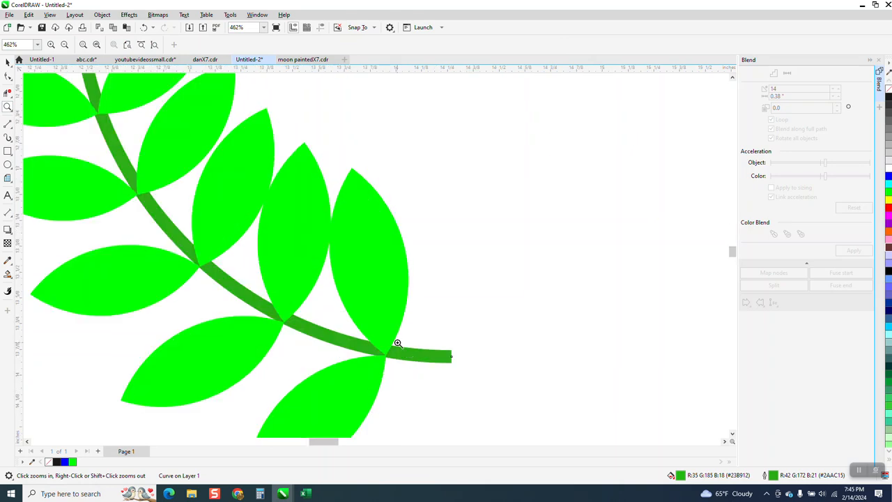
right_click(398, 343)
right_click(381, 347)
left_click(9, 63)
left_click(260, 283)
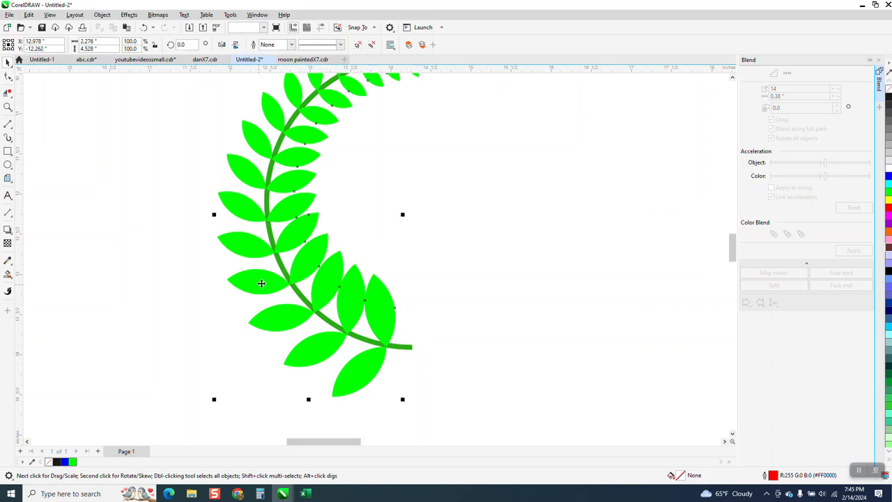
scroll(407, 310, "down", 1)
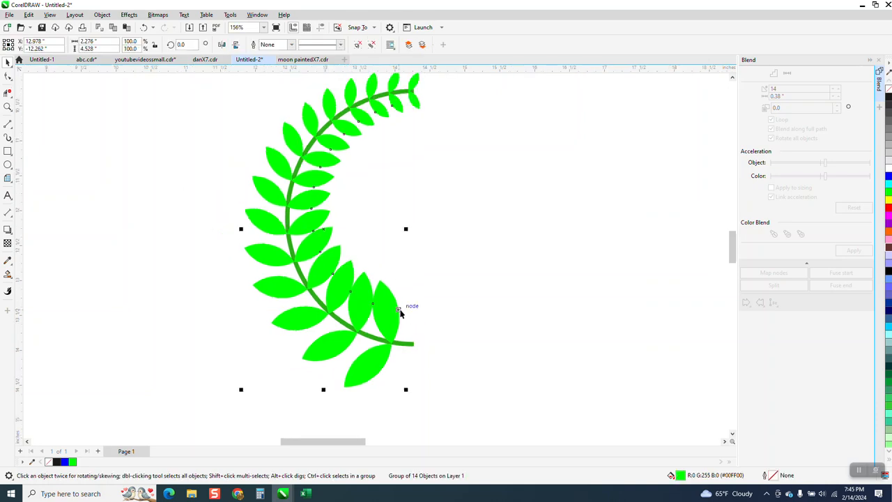
scroll(333, 256, "down", 3)
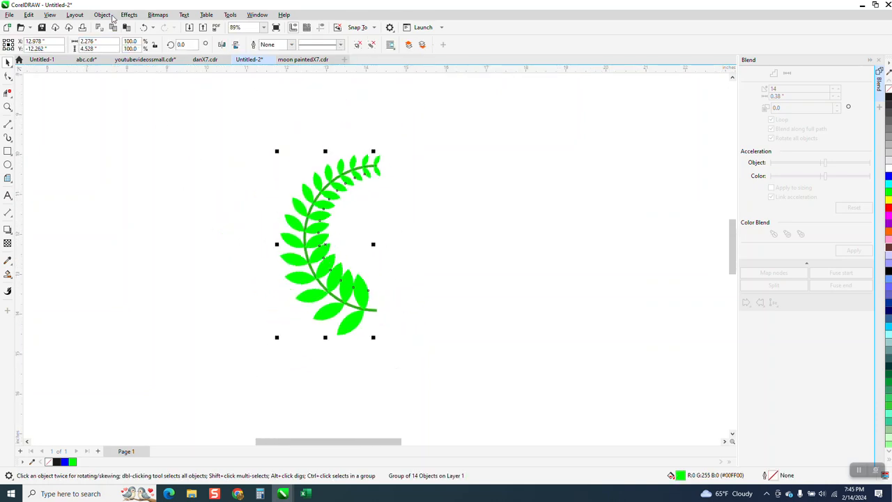
left_click(103, 14)
mouse_move(112, 173)
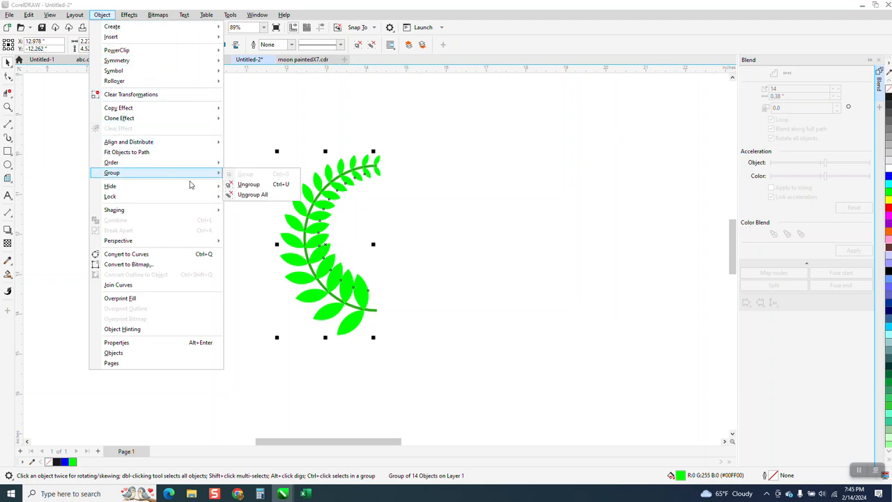
left_click(247, 188)
- Send the second leaf pair from the stem's upper tip to the back of the page, behind the stem
left_click(8, 107)
left_click_drag(313, 153, 419, 209)
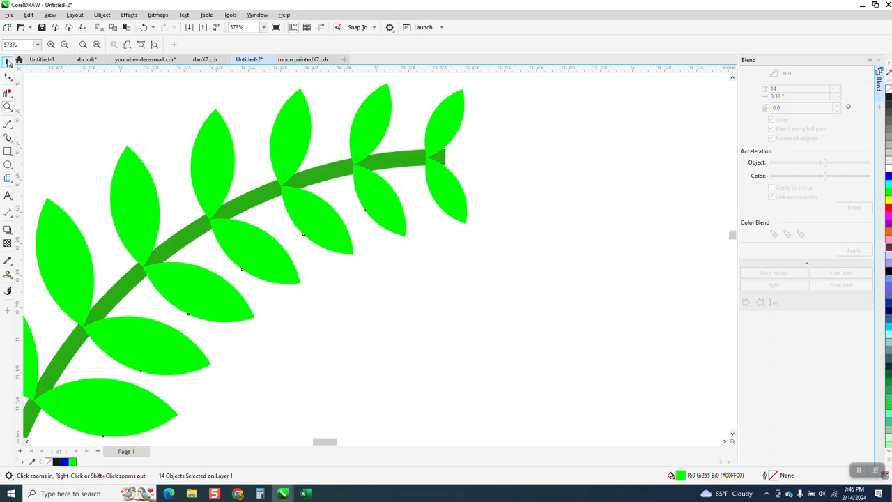
key("space")
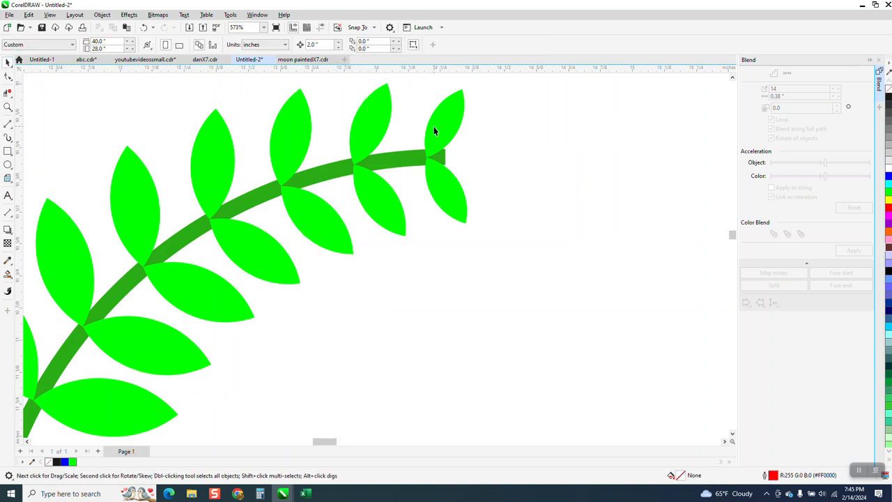
left_click(391, 135)
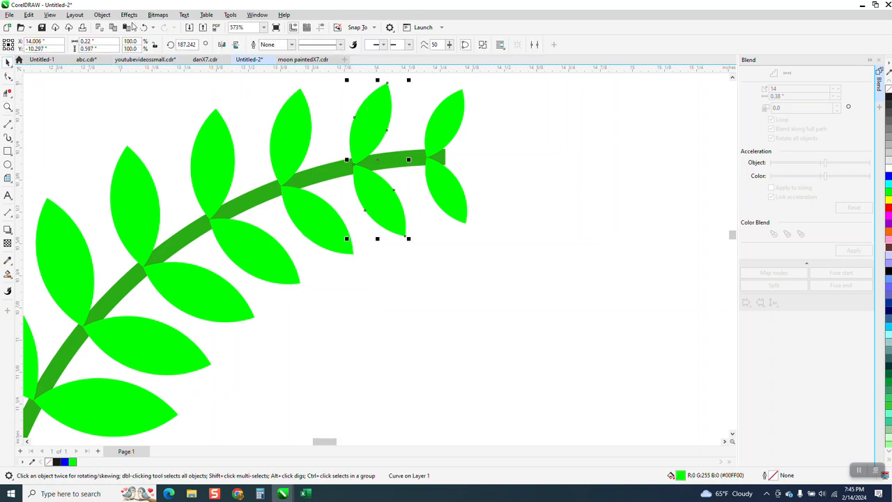
left_click(105, 15)
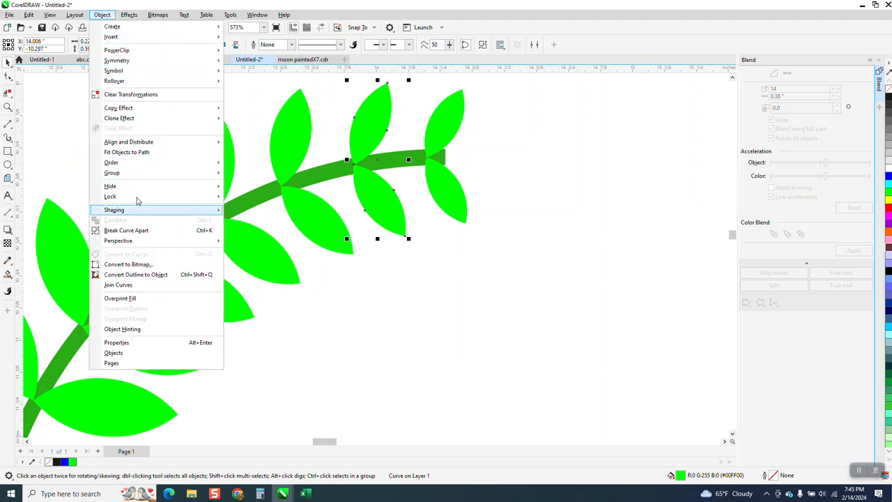
mouse_move(193, 165)
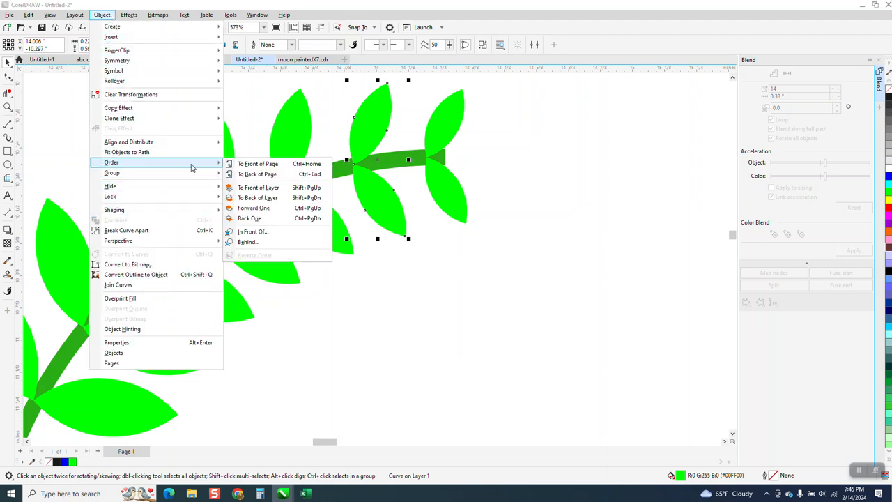
left_click(243, 174)
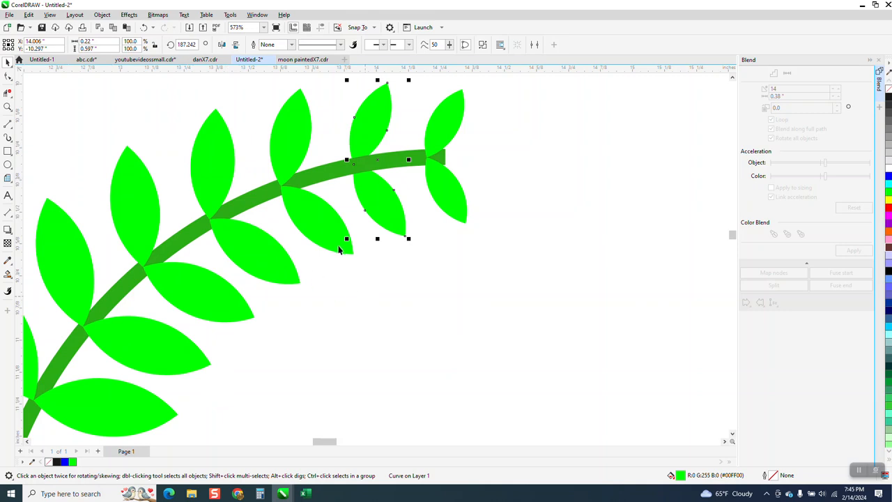
- Select four more leaf pairs spaced along the stem and send them together to the back of the page
scroll(338, 247, "down", 5)
left_click(321, 264)
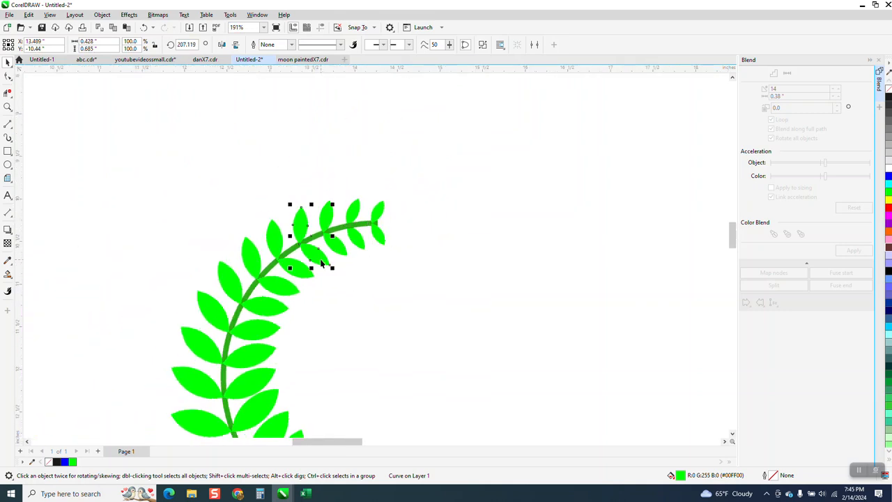
left_click(286, 286, "shift")
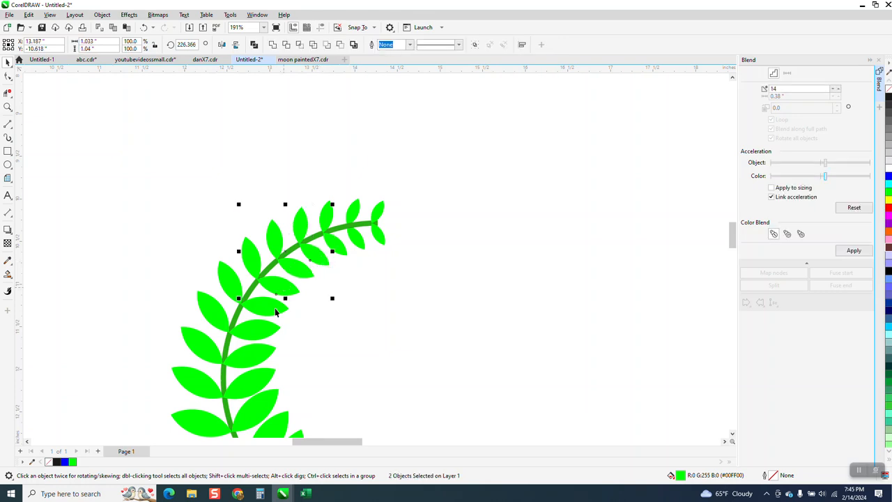
left_click(262, 350, "shift")
left_click(281, 409, "shift")
scroll(277, 292, "right", 2)
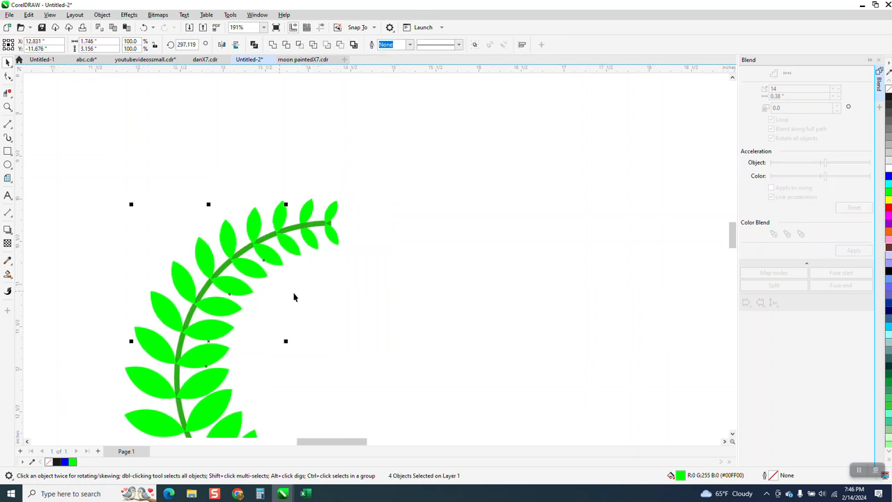
left_click(102, 15)
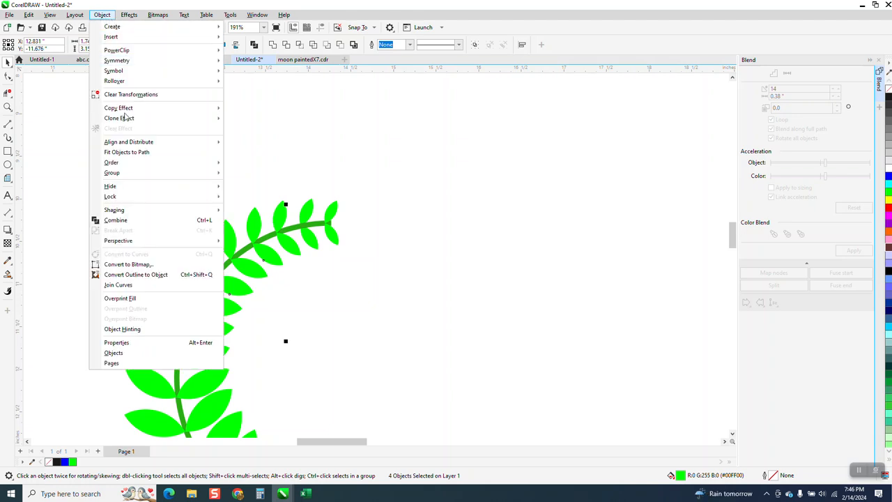
mouse_move(162, 167)
left_click(245, 176)
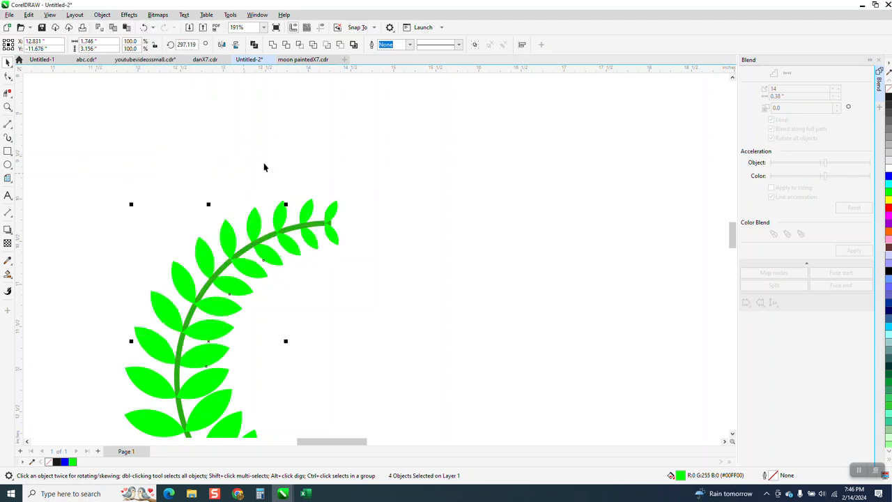
left_click(8, 108)
left_click_drag(179, 155, 456, 295)
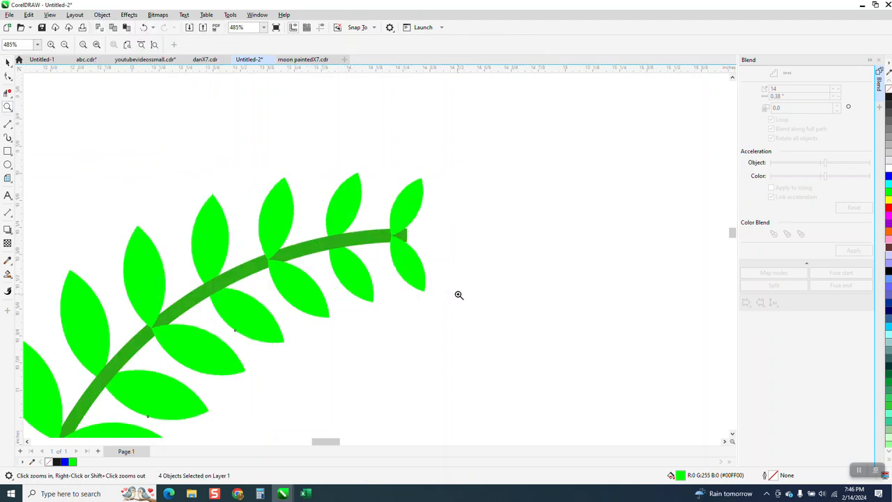
scroll(358, 255, "down", 4)
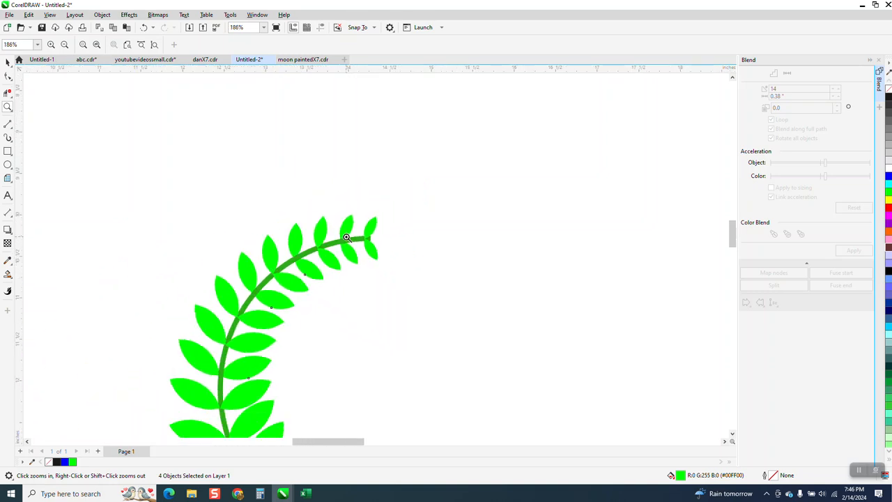
left_click(6, 105)
left_click_drag(271, 208, 525, 375)
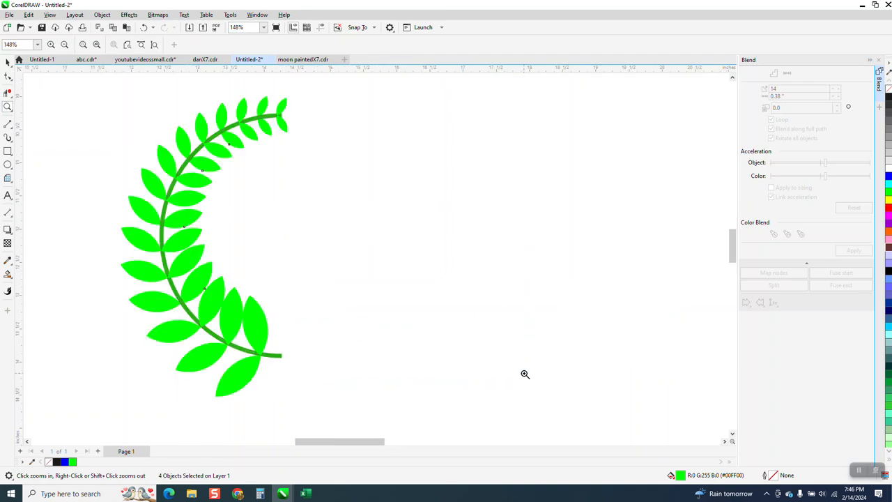